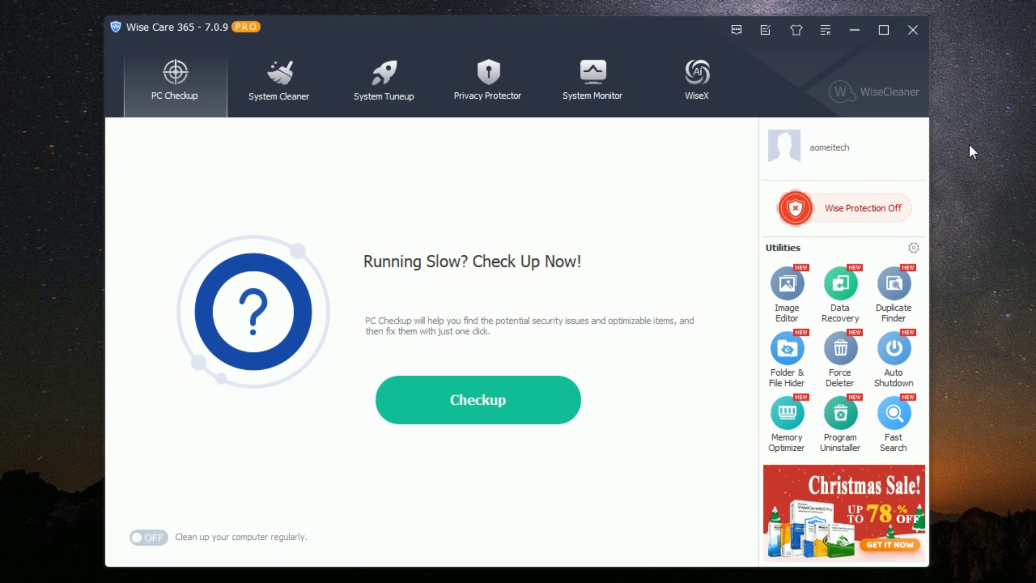
Flip through System Cleaner, System Tuneup, Privacy Protector and System Monitor, returning to PC Checkup
{"action": "left_click", "coordinate": [280, 79]}
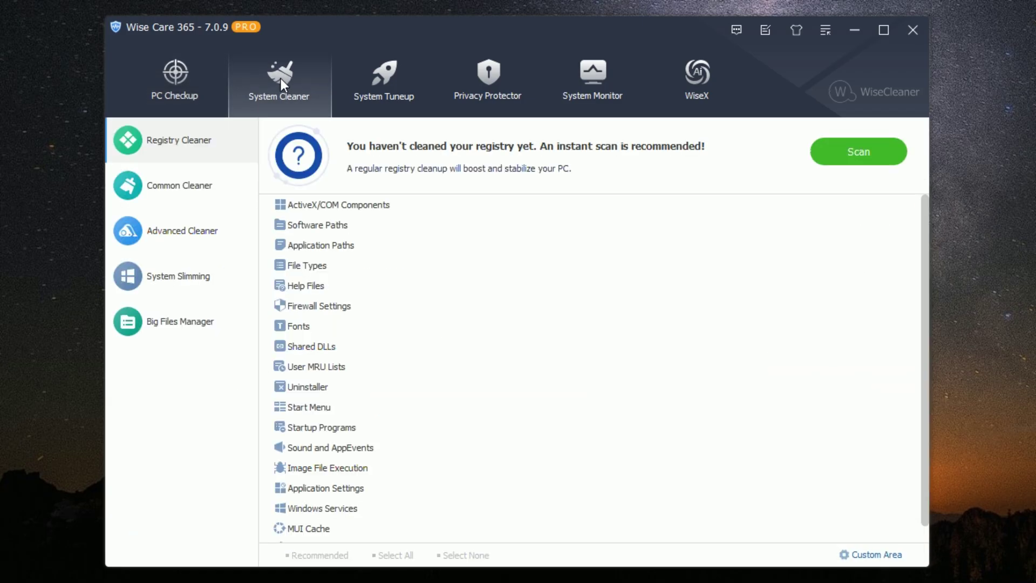
{"action": "left_click", "coordinate": [390, 76]}
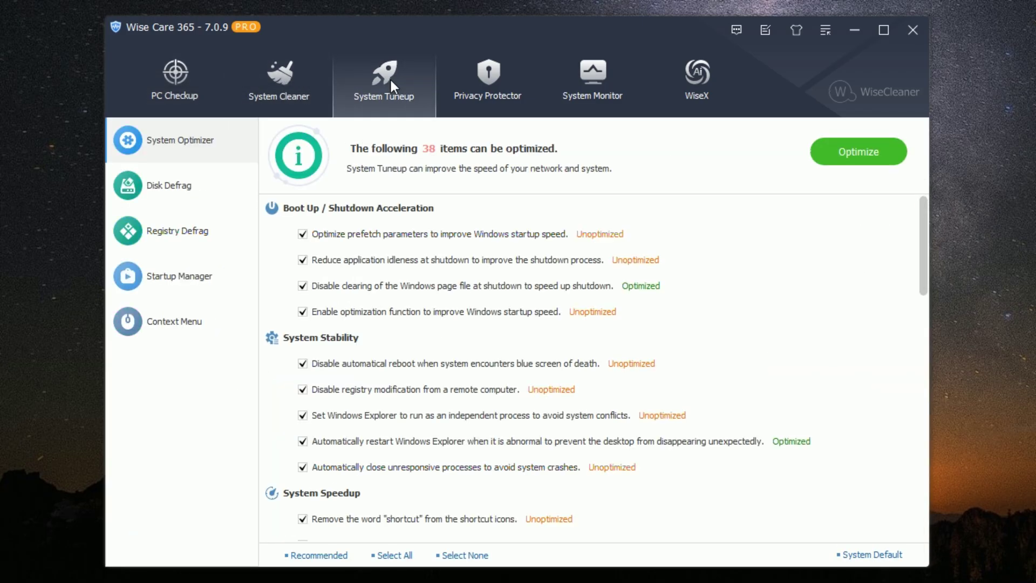
{"action": "left_click", "coordinate": [483, 78]}
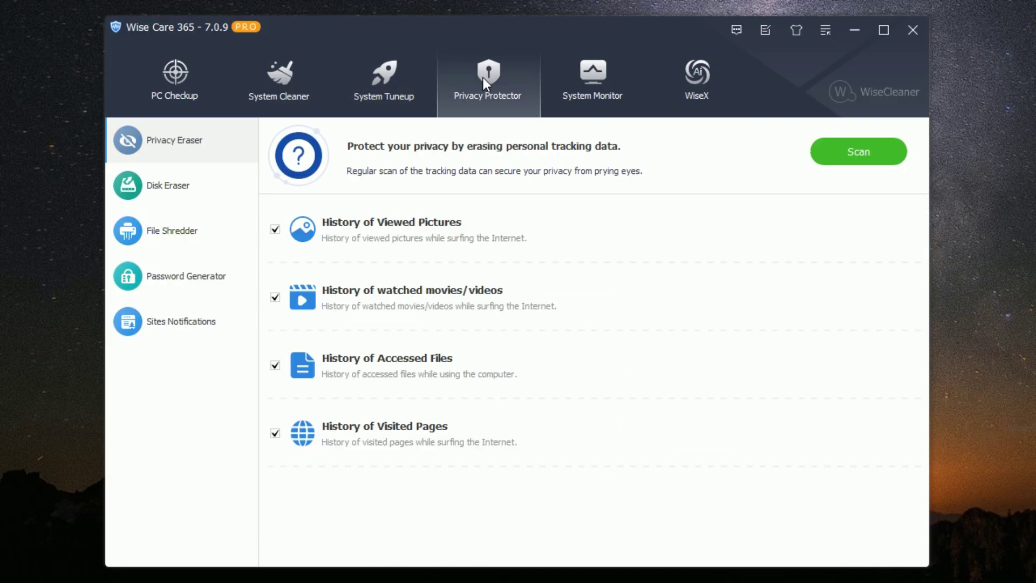
{"action": "left_click", "coordinate": [593, 76]}
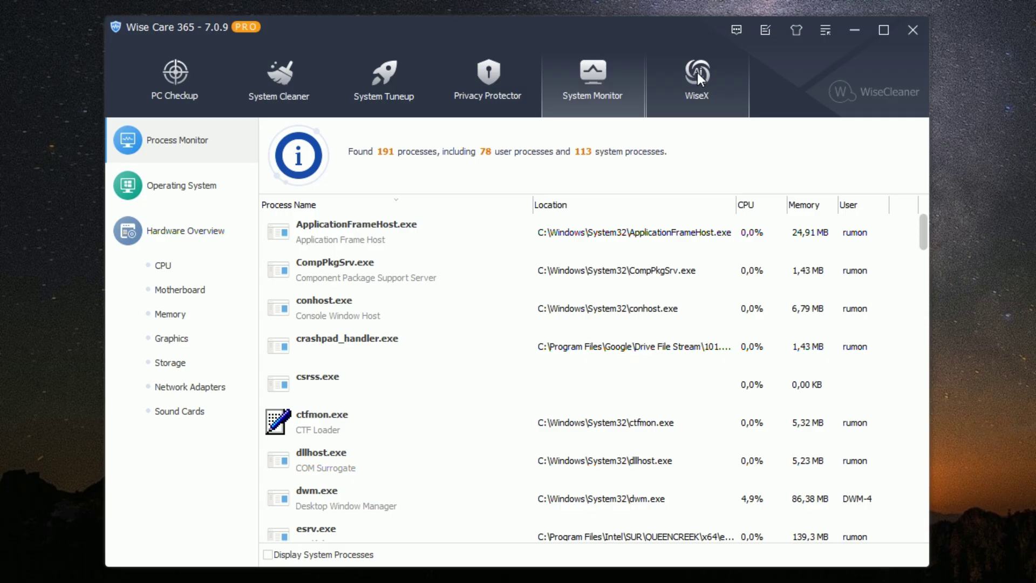
{"action": "left_click", "coordinate": [484, 74]}
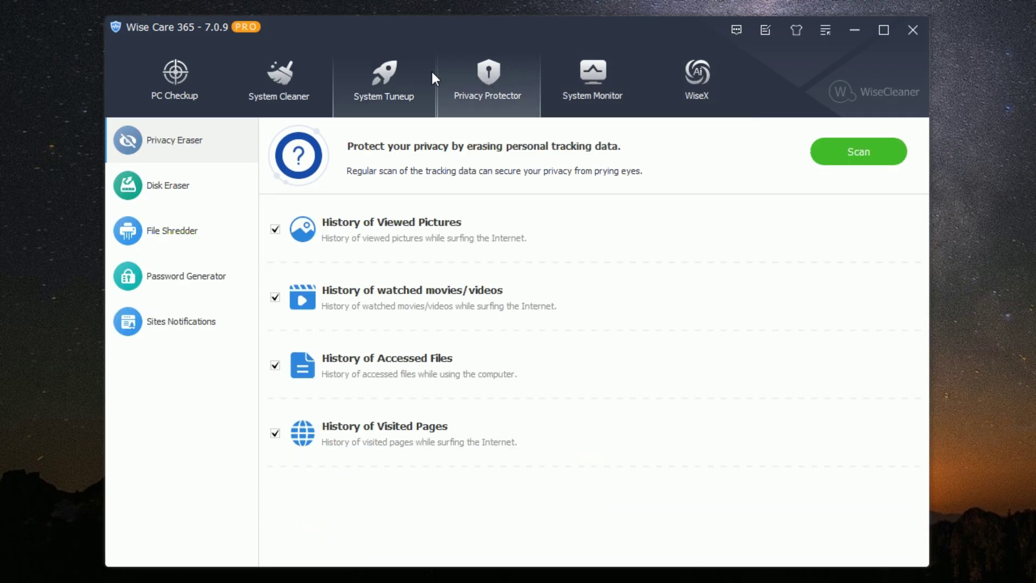
{"action": "left_click", "coordinate": [395, 71]}
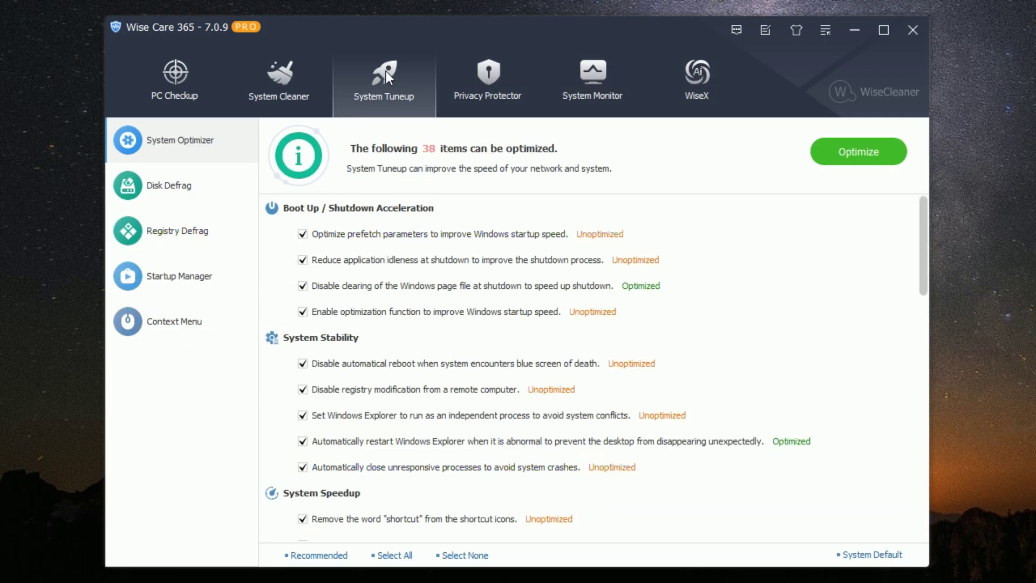
{"action": "left_click", "coordinate": [273, 75]}
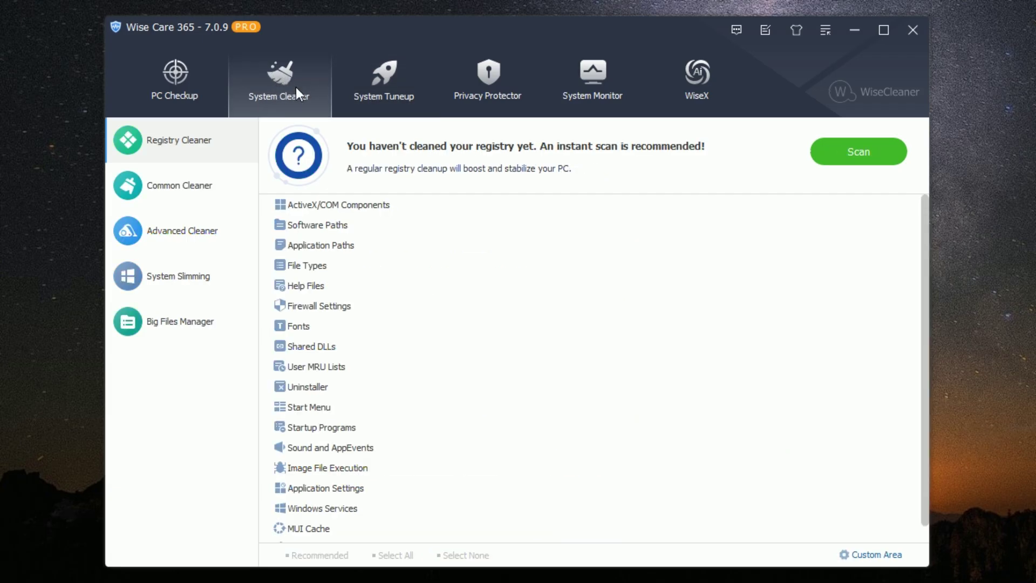
{"action": "left_click", "coordinate": [173, 74]}
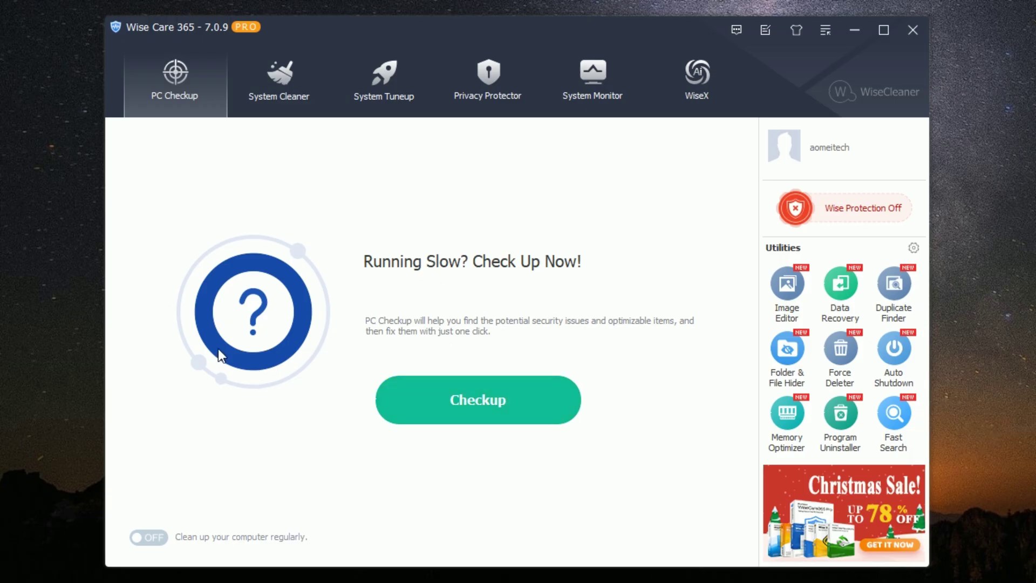
View System Cleaner's Common Cleaner and Advanced Cleaner pages, then System Tuneup and Privacy Protector
{"action": "left_click", "coordinate": [285, 86]}
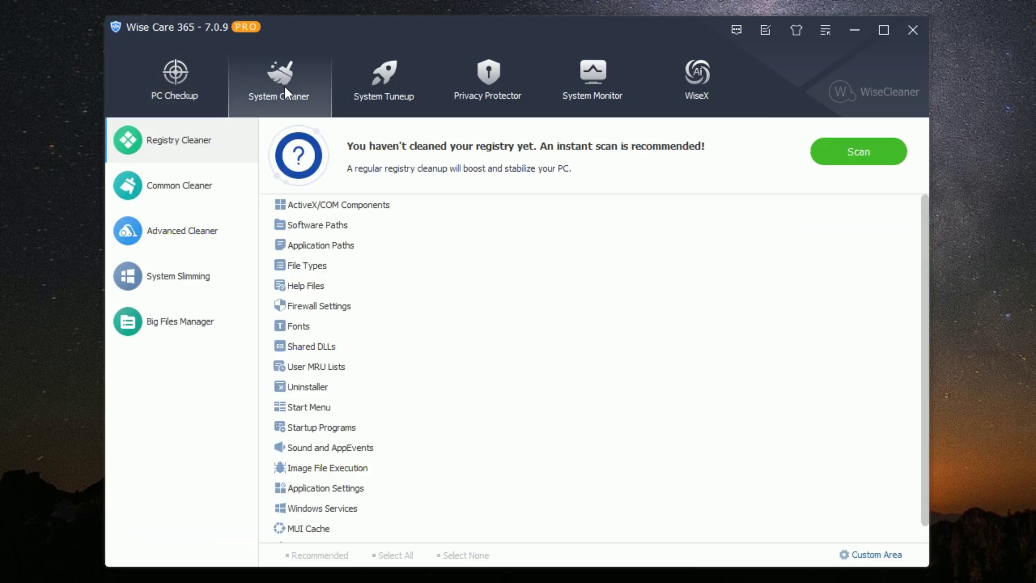
{"action": "left_click", "coordinate": [193, 188]}
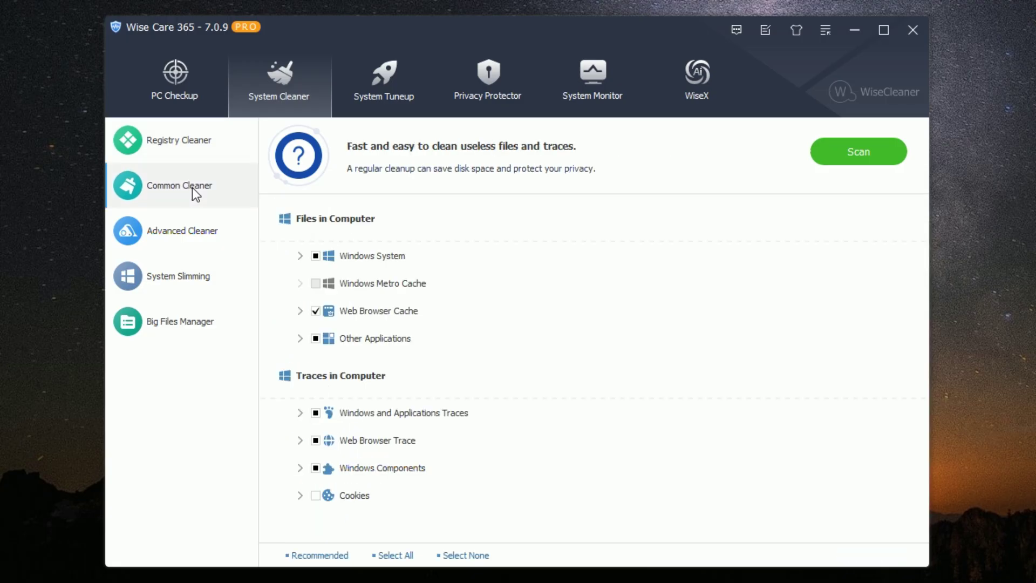
{"action": "left_click", "coordinate": [194, 225]}
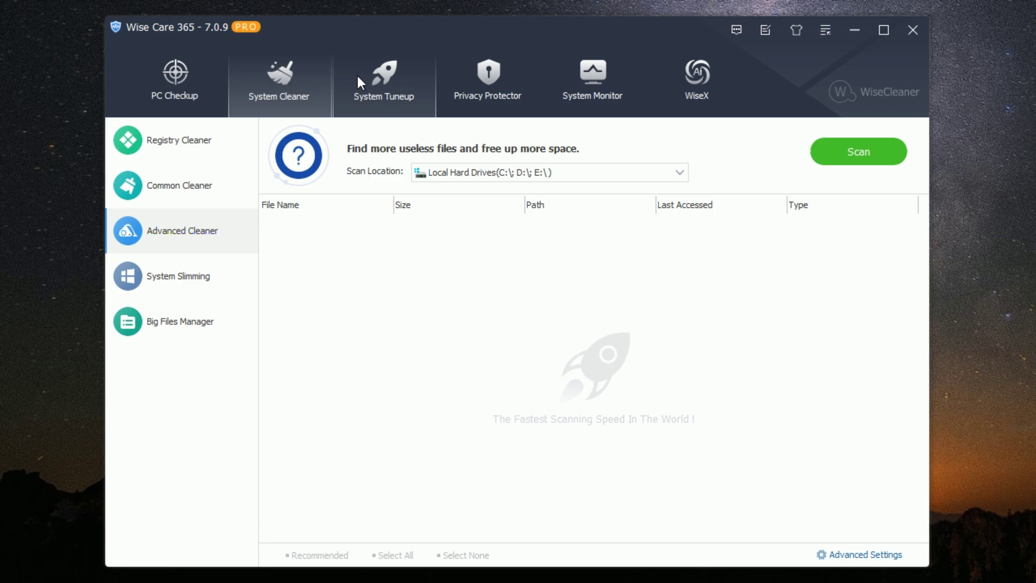
{"action": "left_click", "coordinate": [392, 75]}
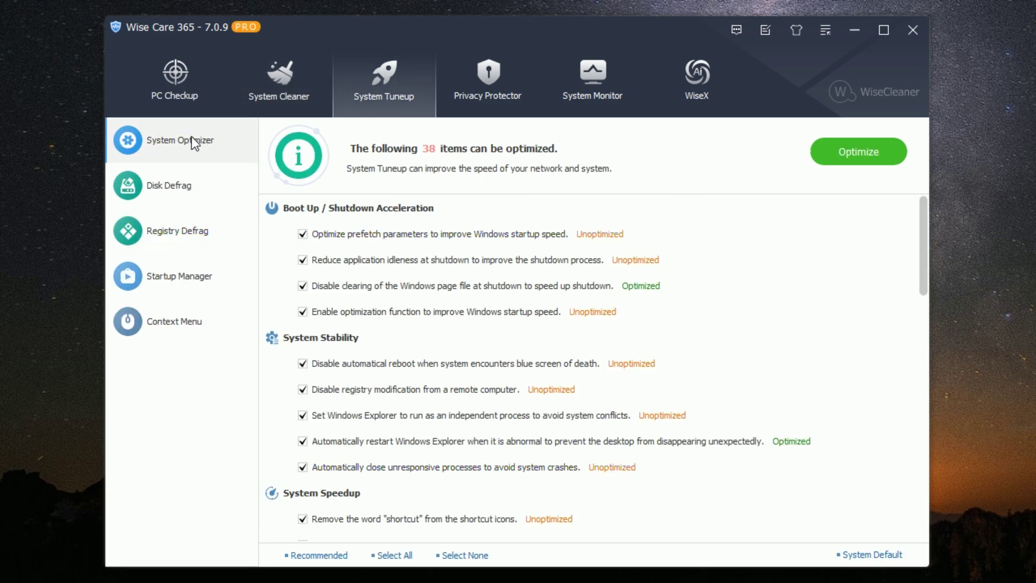
{"action": "scroll", "coordinate": [424, 260], "scroll_direction": "down", "scroll_amount": 2}
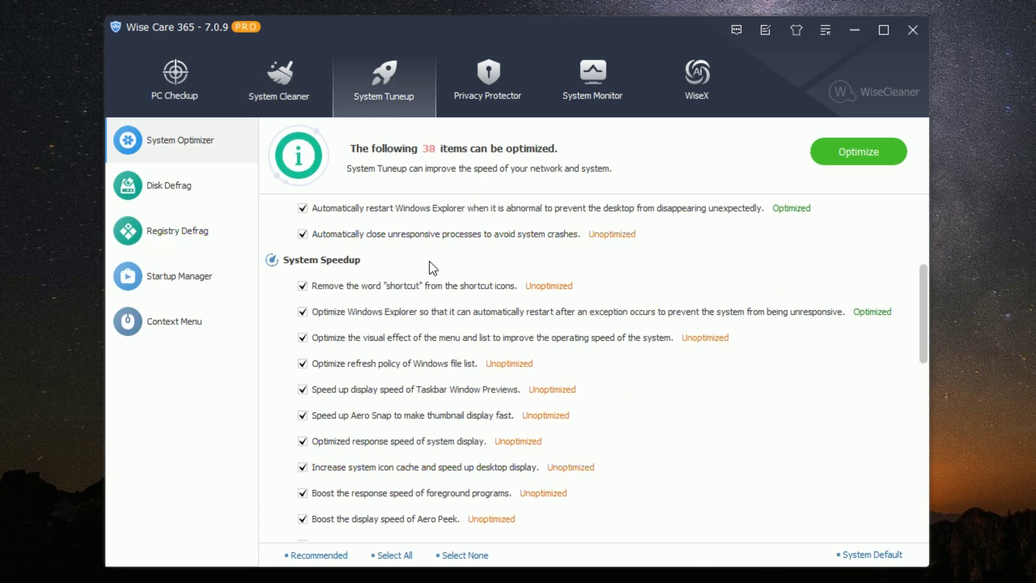
{"action": "scroll", "coordinate": [429, 267], "scroll_direction": "down", "scroll_amount": 3}
{"action": "scroll", "coordinate": [426, 261], "scroll_direction": "down", "scroll_amount": 1}
{"action": "scroll", "coordinate": [427, 261], "scroll_direction": "down", "scroll_amount": 2}
{"action": "scroll", "coordinate": [427, 262], "scroll_direction": "down", "scroll_amount": 1}
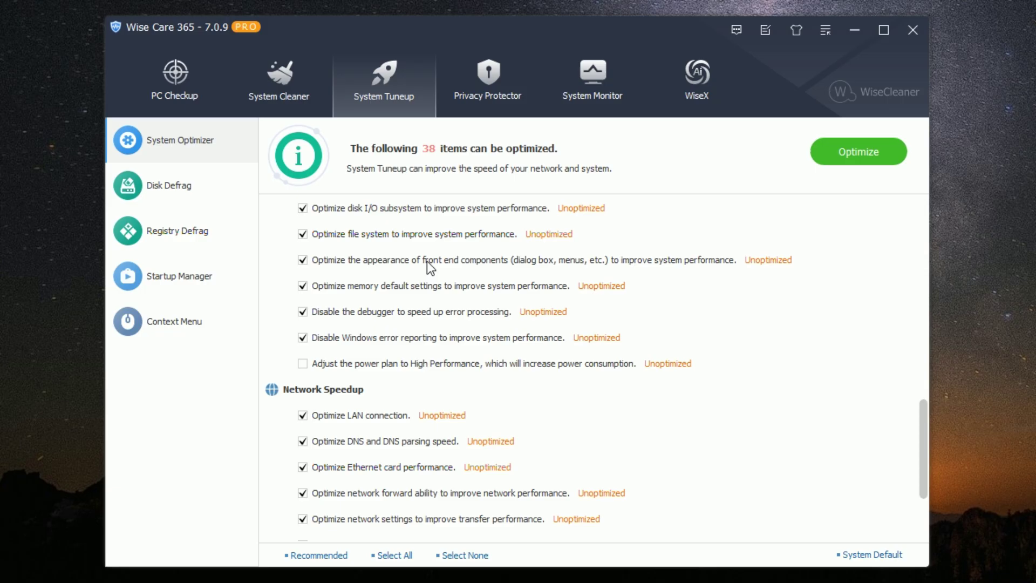
{"action": "scroll", "coordinate": [426, 262], "scroll_direction": "up", "scroll_amount": 3}
{"action": "scroll", "coordinate": [427, 262], "scroll_direction": "up", "scroll_amount": 5}
{"action": "scroll", "coordinate": [429, 260], "scroll_direction": "up", "scroll_amount": 1}
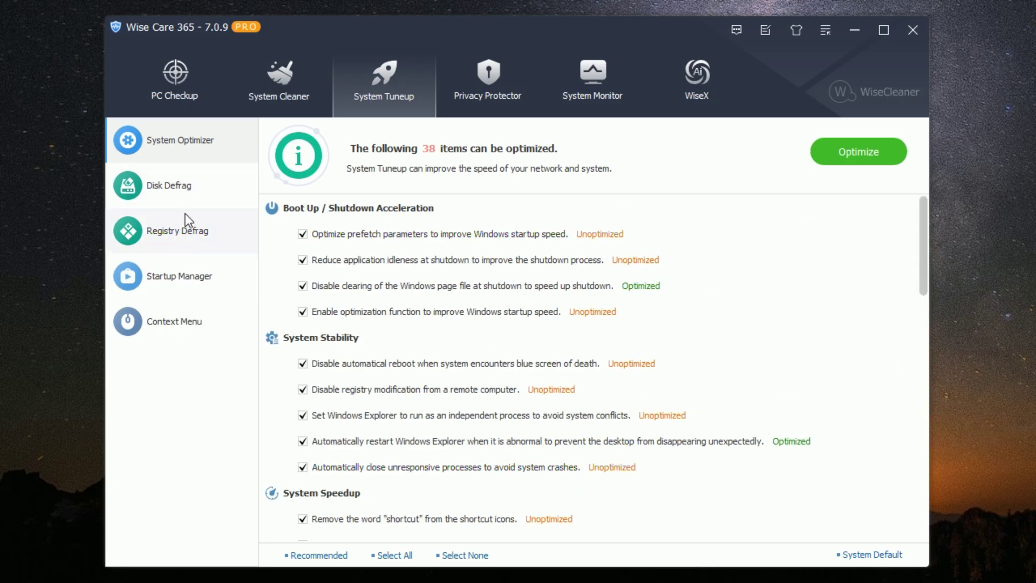
{"action": "left_click", "coordinate": [491, 89]}
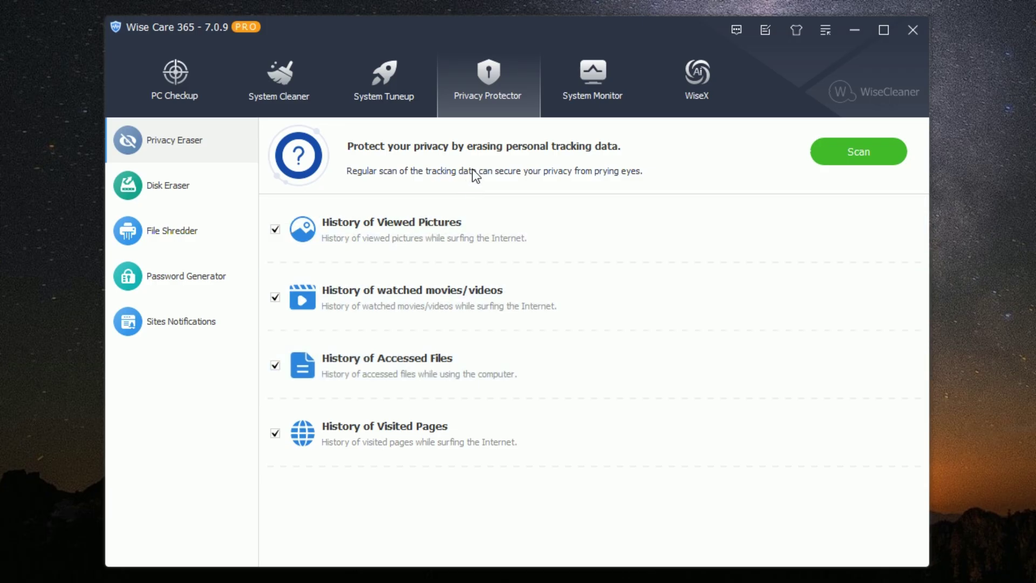
View the Disk Eraser drive list and the 190-process System Monitor list, then return to PC Checkup
{"action": "left_click", "coordinate": [186, 201]}
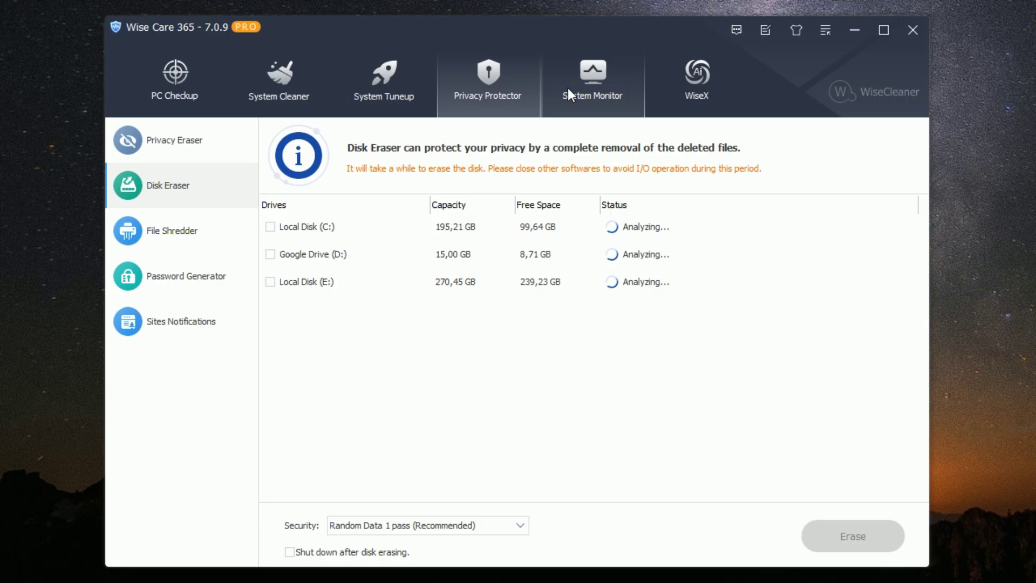
{"action": "left_click", "coordinate": [585, 80]}
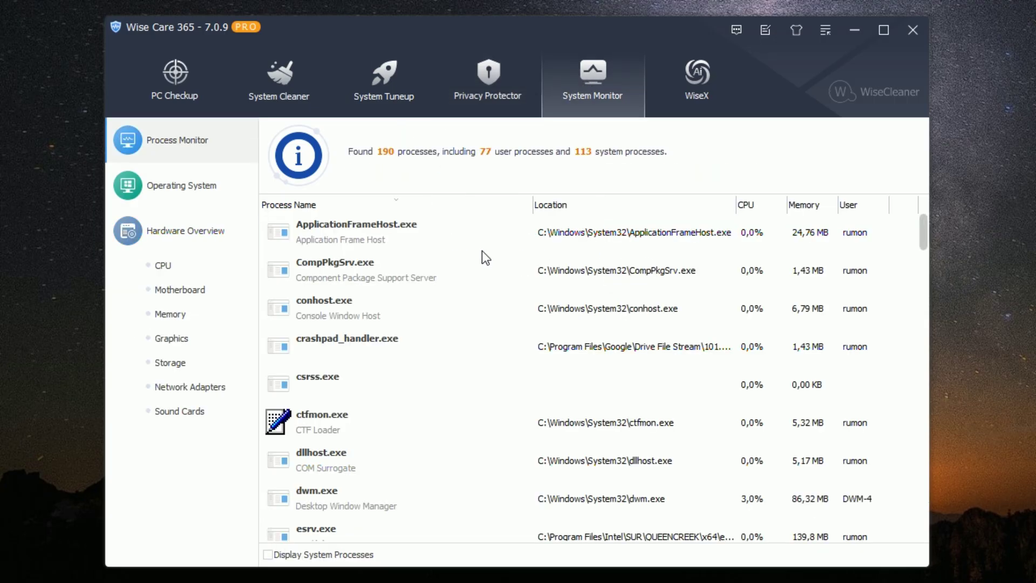
{"action": "scroll", "coordinate": [482, 253], "scroll_direction": "down", "scroll_amount": 2}
{"action": "scroll", "coordinate": [481, 257], "scroll_direction": "down", "scroll_amount": 2}
{"action": "scroll", "coordinate": [478, 250], "scroll_direction": "up", "scroll_amount": 3}
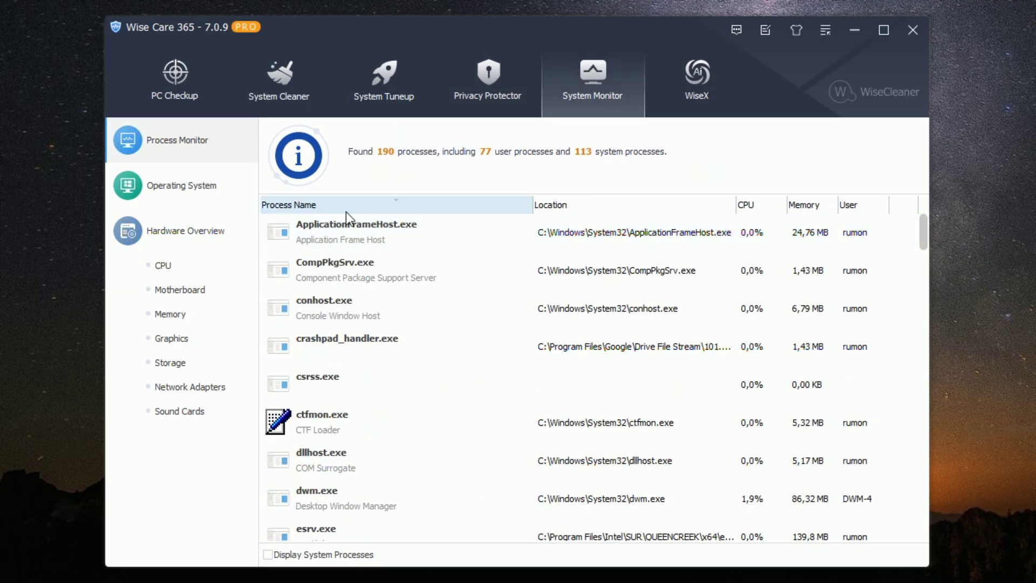
{"action": "scroll", "coordinate": [433, 340], "scroll_direction": "down", "scroll_amount": 2}
{"action": "scroll", "coordinate": [441, 378], "scroll_direction": "down", "scroll_amount": 3}
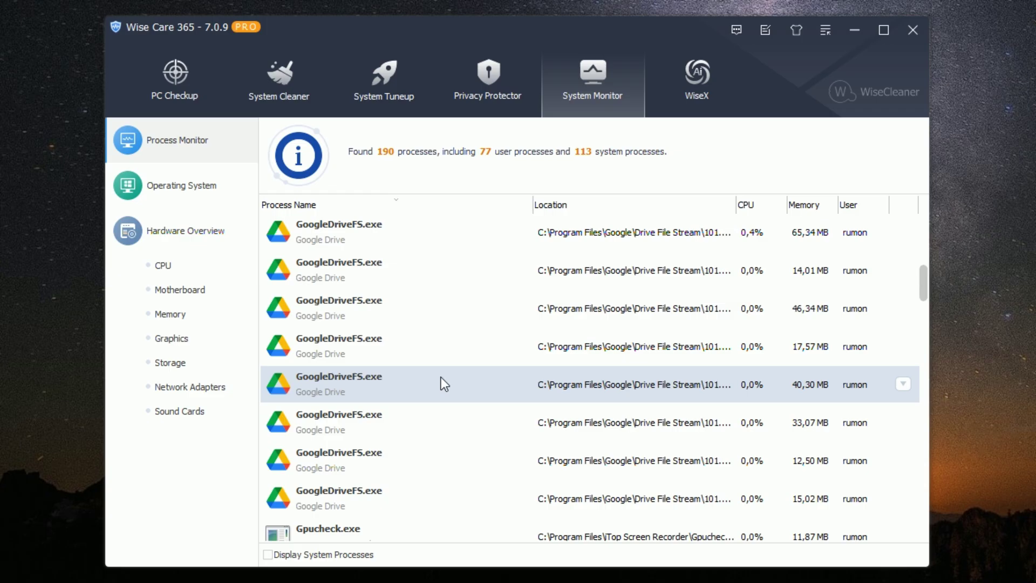
{"action": "scroll", "coordinate": [440, 376], "scroll_direction": "up", "scroll_amount": 5}
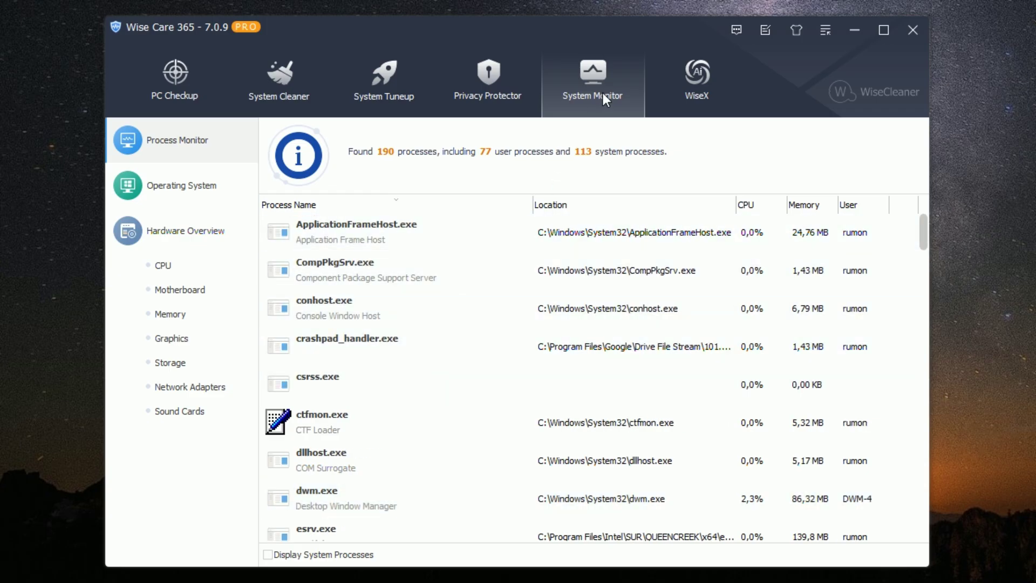
{"action": "left_click", "coordinate": [191, 72]}
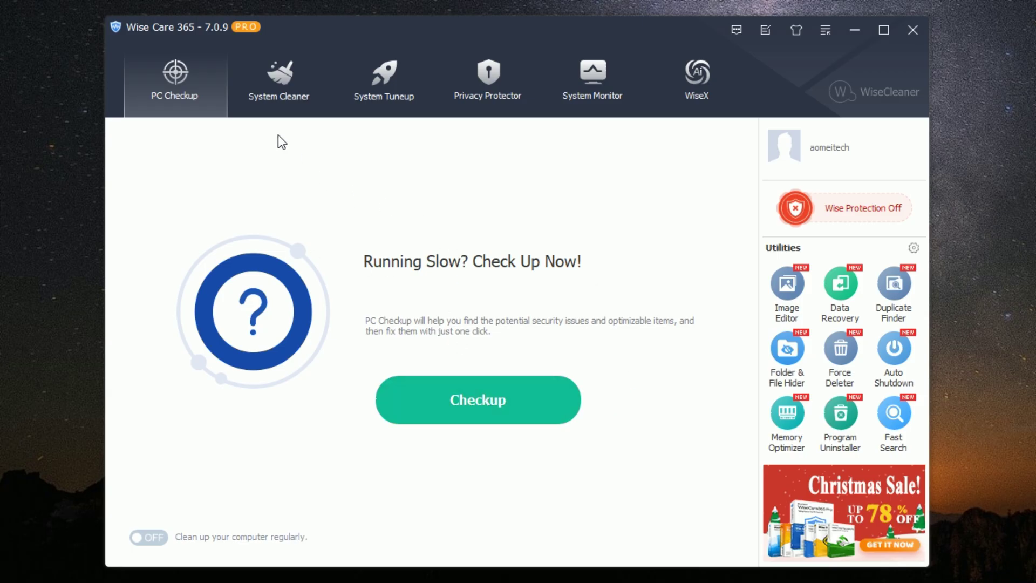
Browse System Cleaner's registry, common, advanced, system slimming and big files pages, then System Tuneup
{"action": "left_click", "coordinate": [283, 89]}
{"action": "left_click", "coordinate": [197, 139]}
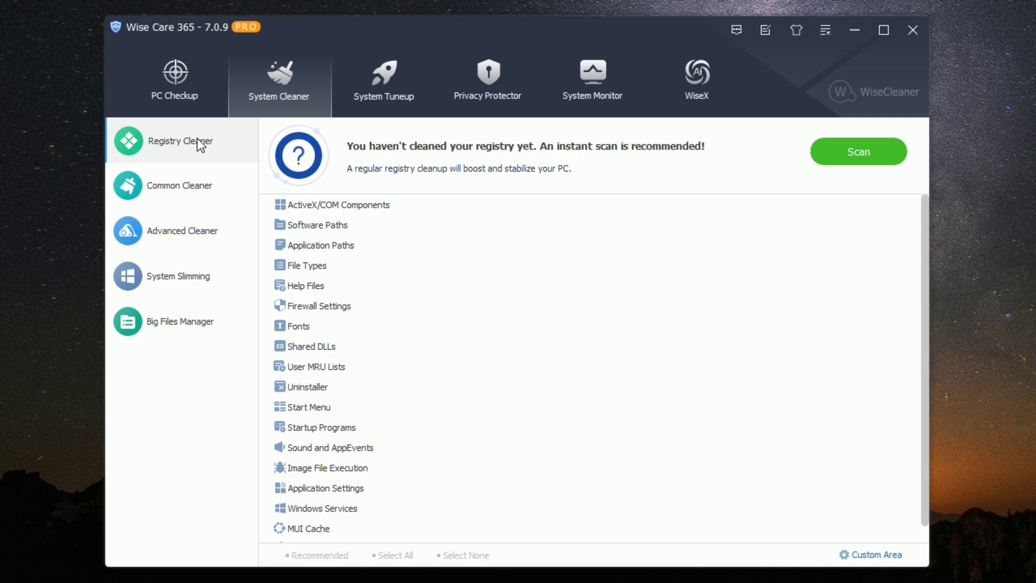
{"action": "scroll", "coordinate": [526, 275], "scroll_direction": "down", "scroll_amount": 1}
{"action": "scroll", "coordinate": [533, 281], "scroll_direction": "up", "scroll_amount": 1}
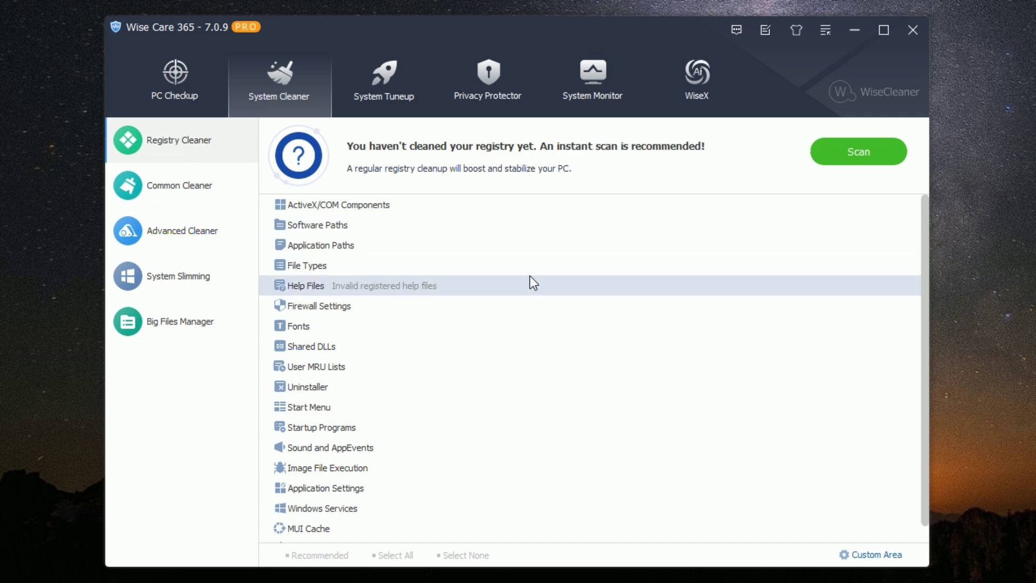
{"action": "left_click", "coordinate": [180, 185]}
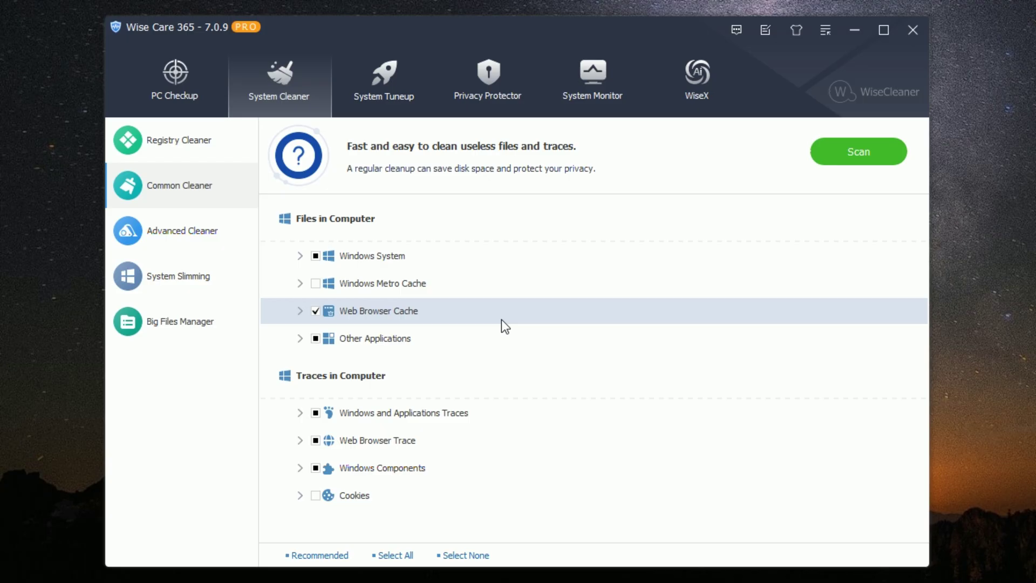
{"action": "left_click", "coordinate": [194, 232]}
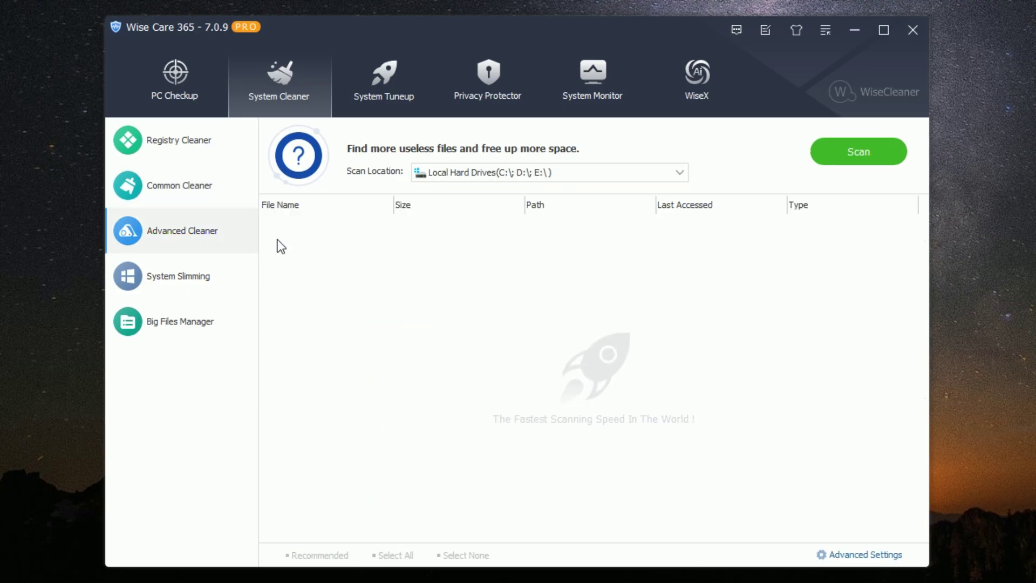
{"action": "left_click", "coordinate": [219, 273]}
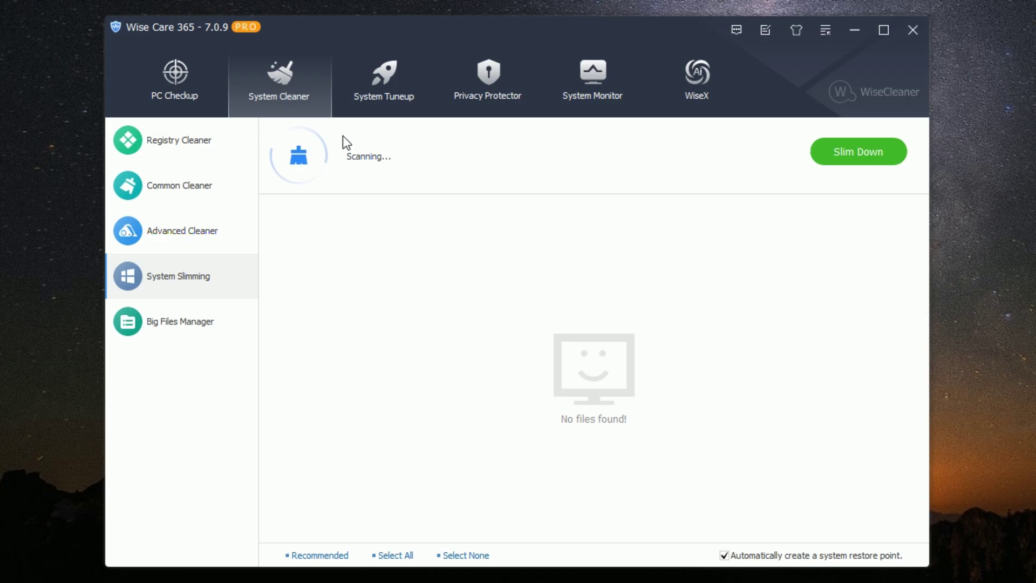
{"action": "scroll", "coordinate": [668, 288], "scroll_direction": "down", "scroll_amount": 1}
{"action": "scroll", "coordinate": [666, 290], "scroll_direction": "up", "scroll_amount": 1}
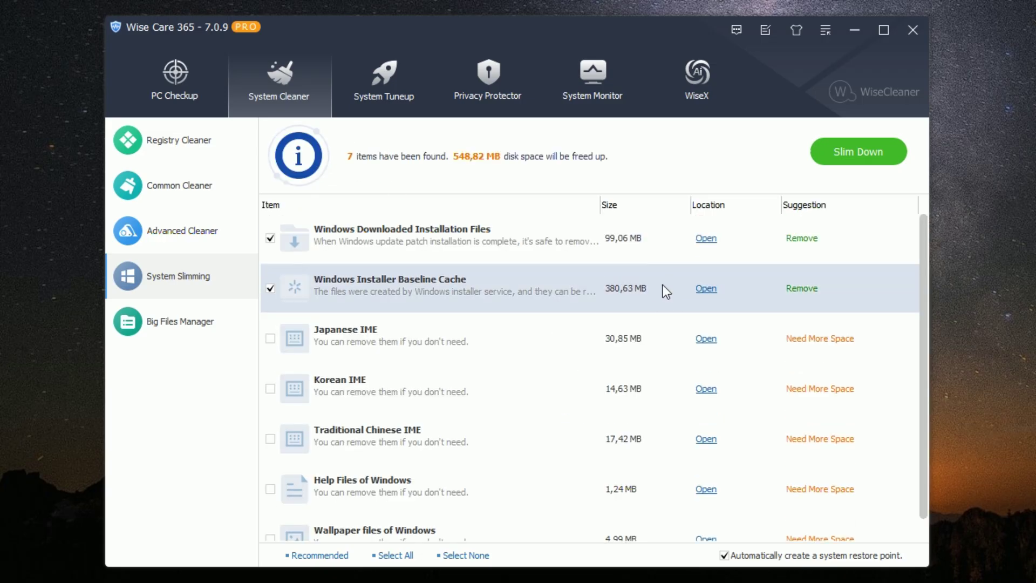
{"action": "left_click", "coordinate": [206, 320]}
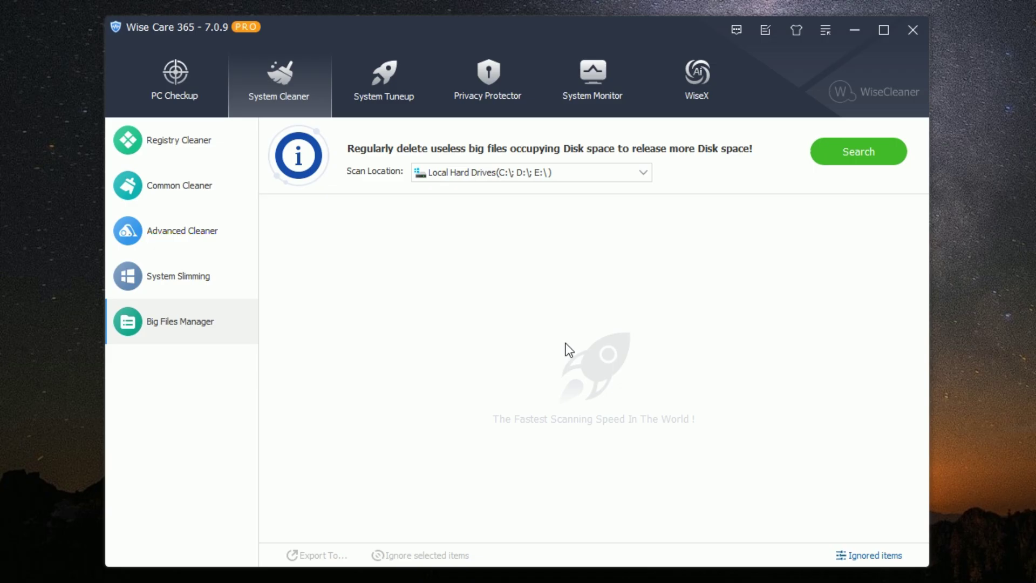
{"action": "left_click", "coordinate": [183, 148]}
{"action": "left_click", "coordinate": [382, 99]}
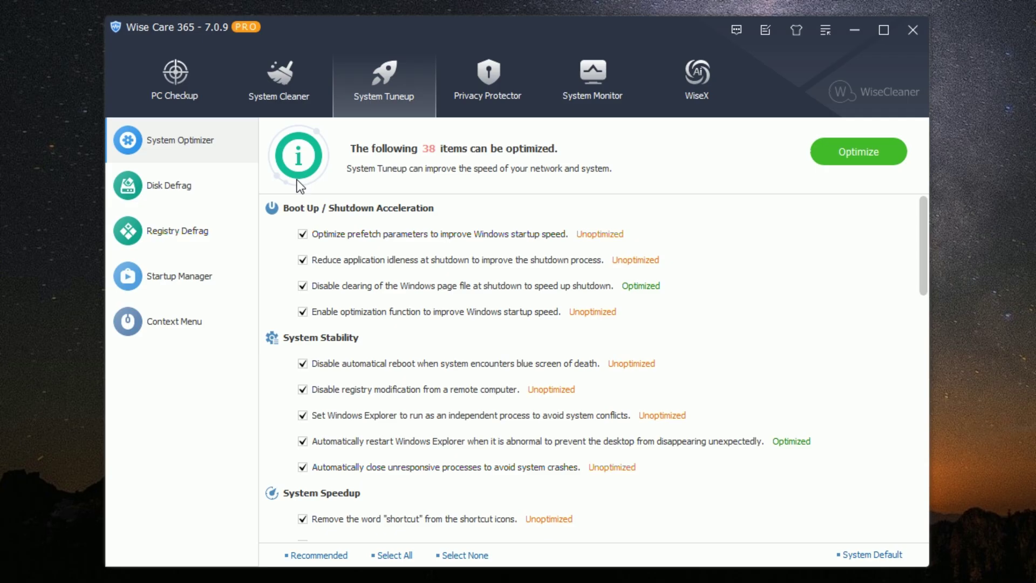
Browse Privacy Protector's history eraser, disk eraser, file shredder, password generator and notification sites pages
{"action": "left_click", "coordinate": [492, 73]}
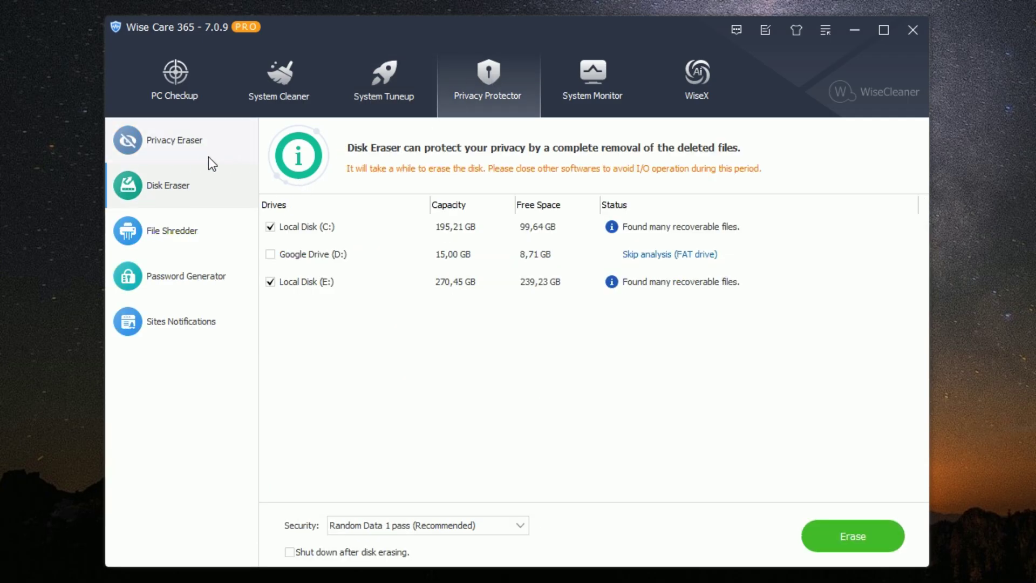
{"action": "left_click", "coordinate": [201, 140]}
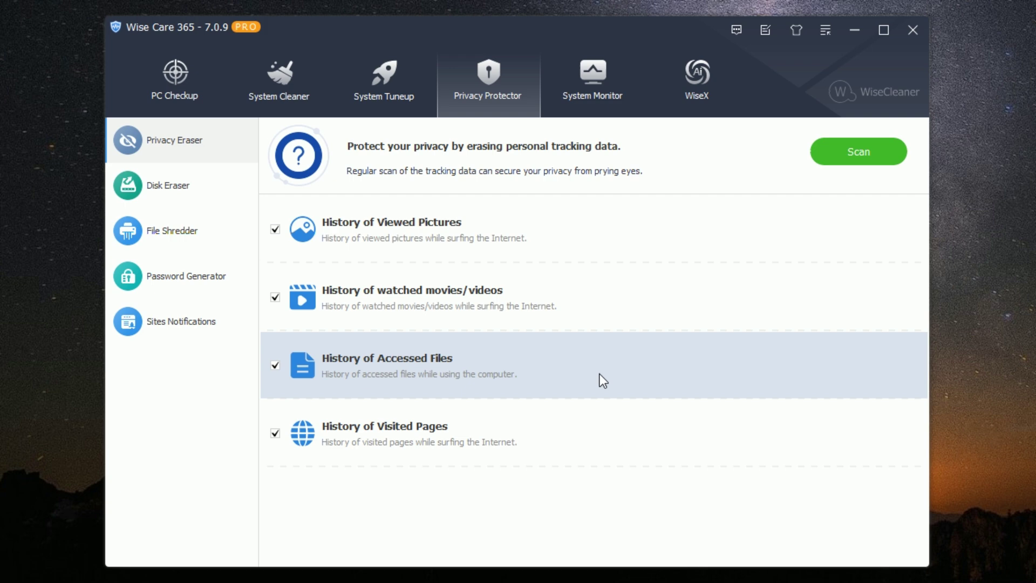
{"action": "left_click", "coordinate": [184, 187]}
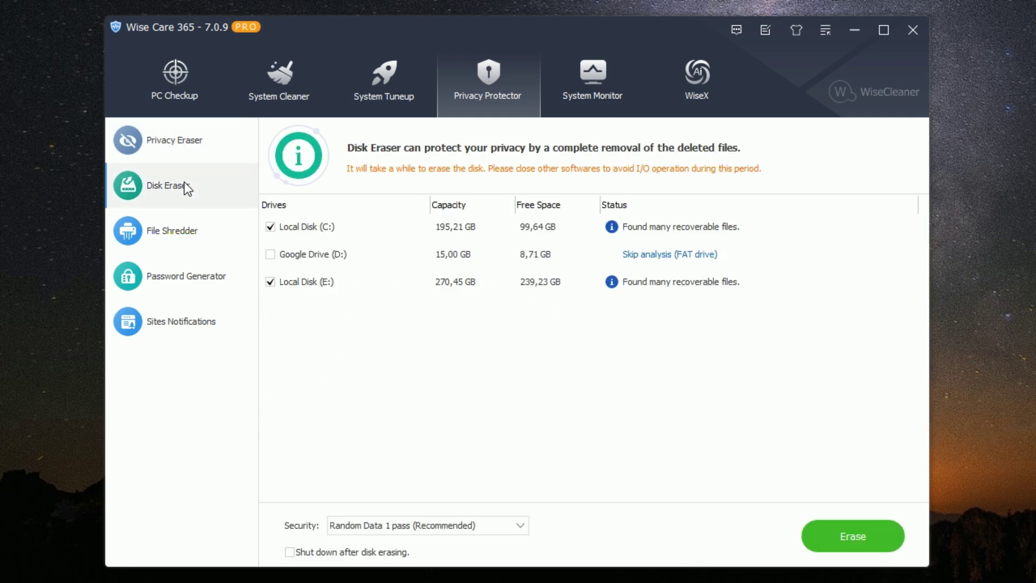
{"action": "left_click", "coordinate": [190, 219]}
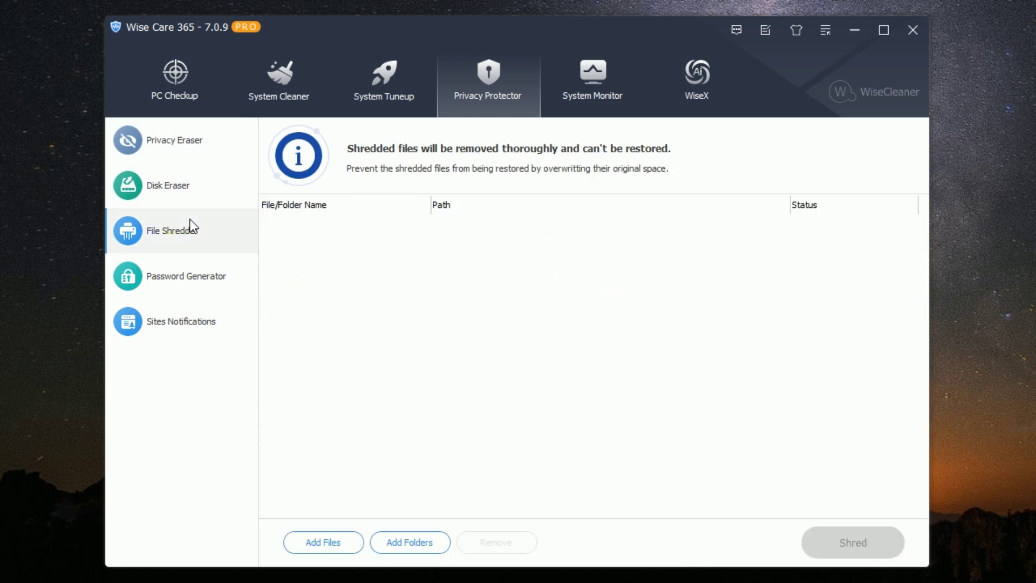
{"action": "left_click", "coordinate": [190, 275]}
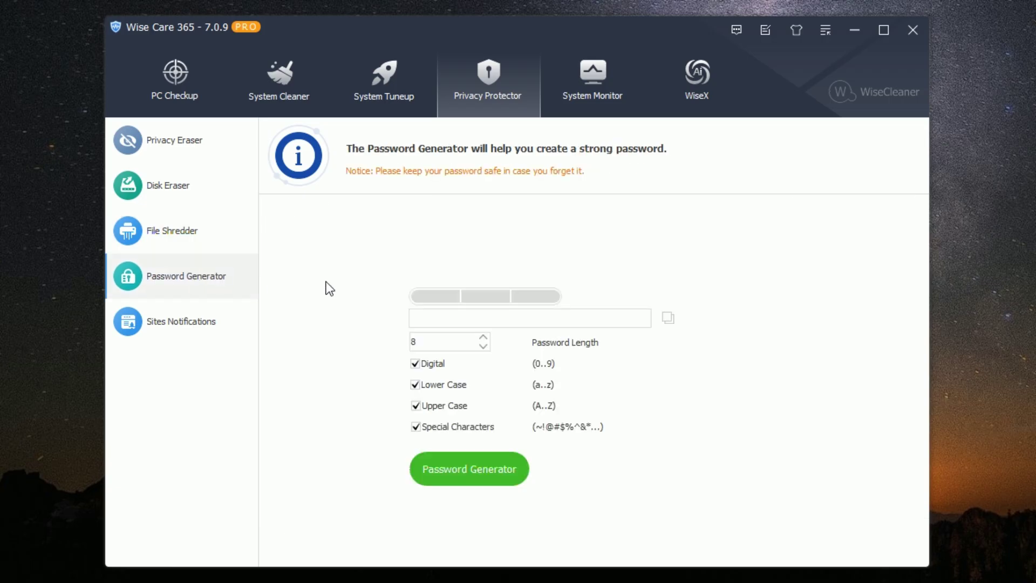
{"action": "left_click", "coordinate": [179, 320]}
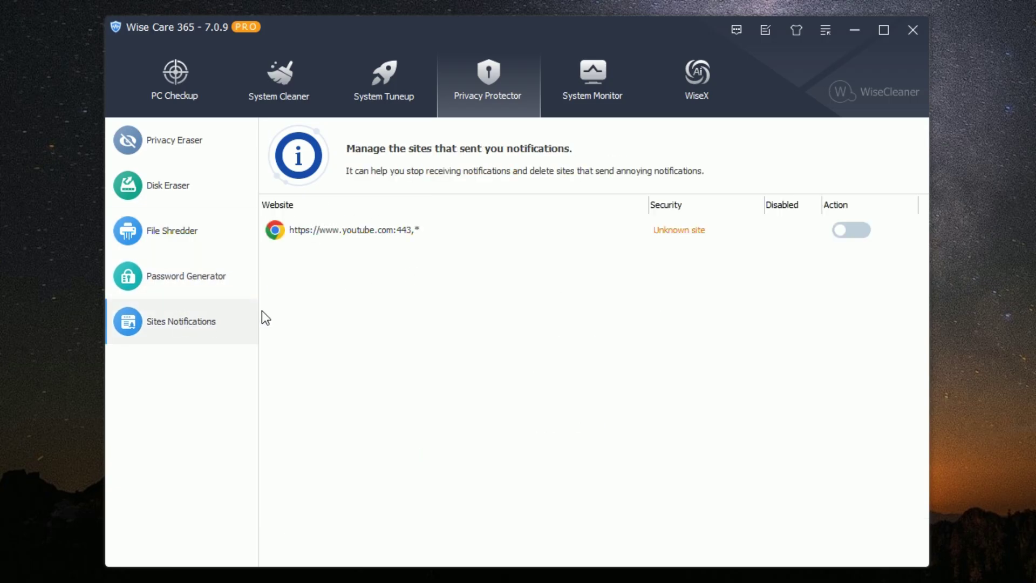
{"action": "left_click", "coordinate": [185, 159]}
View the operating system details in System Monitor, then return to the PC Checkup overview
{"action": "left_click", "coordinate": [607, 72]}
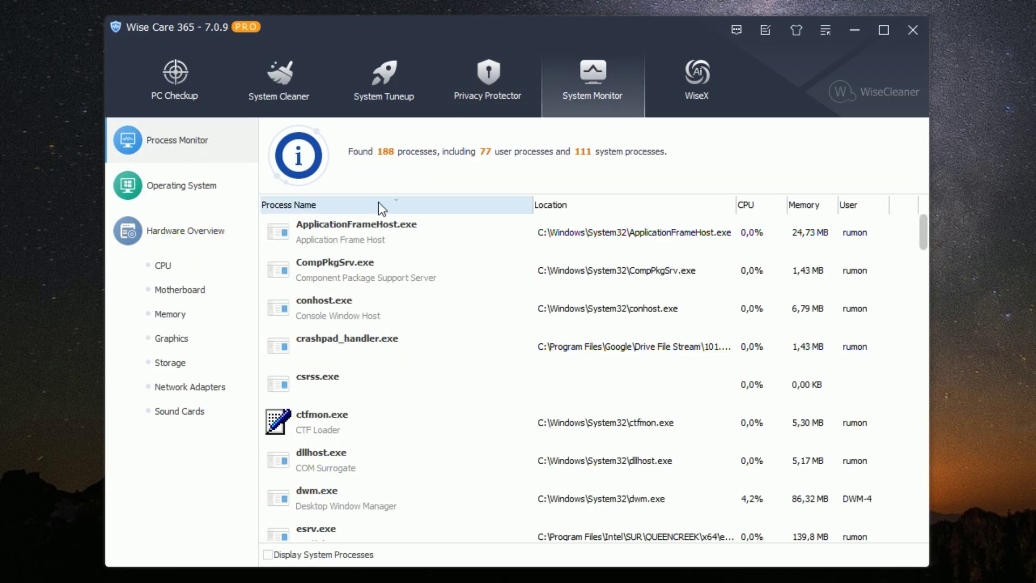
{"action": "left_click", "coordinate": [209, 189]}
{"action": "scroll", "coordinate": [416, 286], "scroll_direction": "down", "scroll_amount": 2}
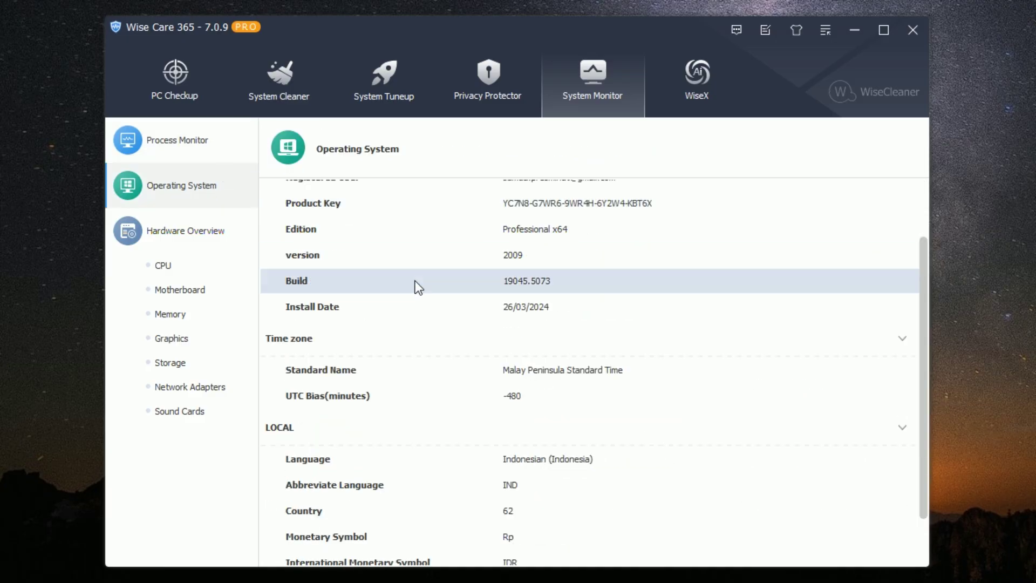
{"action": "scroll", "coordinate": [416, 287], "scroll_direction": "down", "scroll_amount": 2}
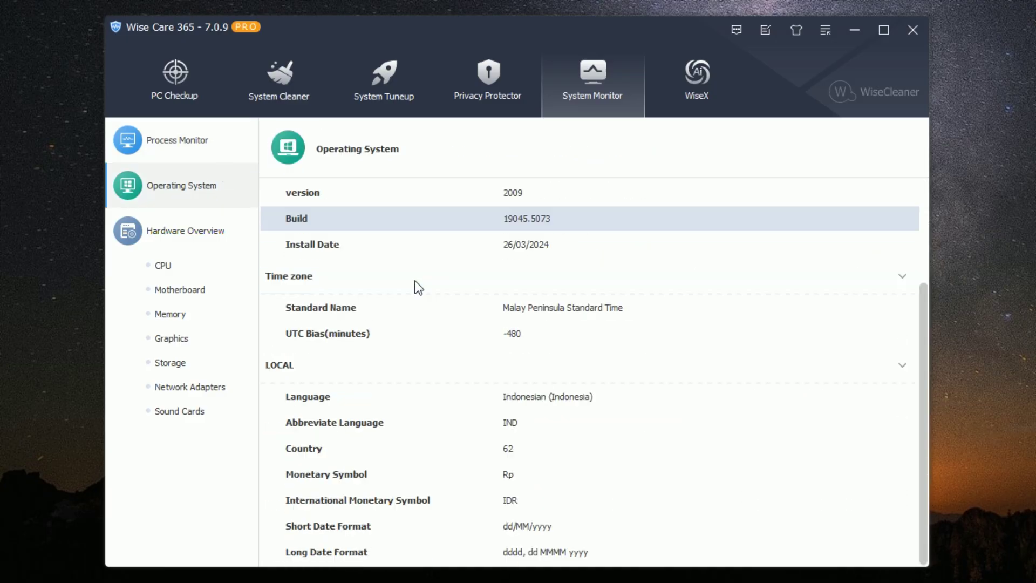
{"action": "left_click", "coordinate": [174, 71]}
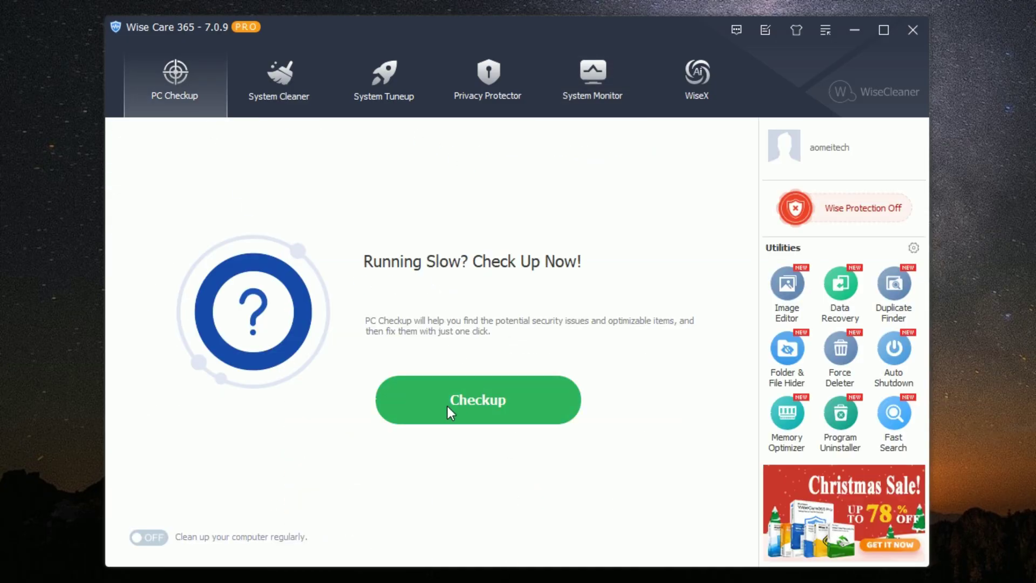